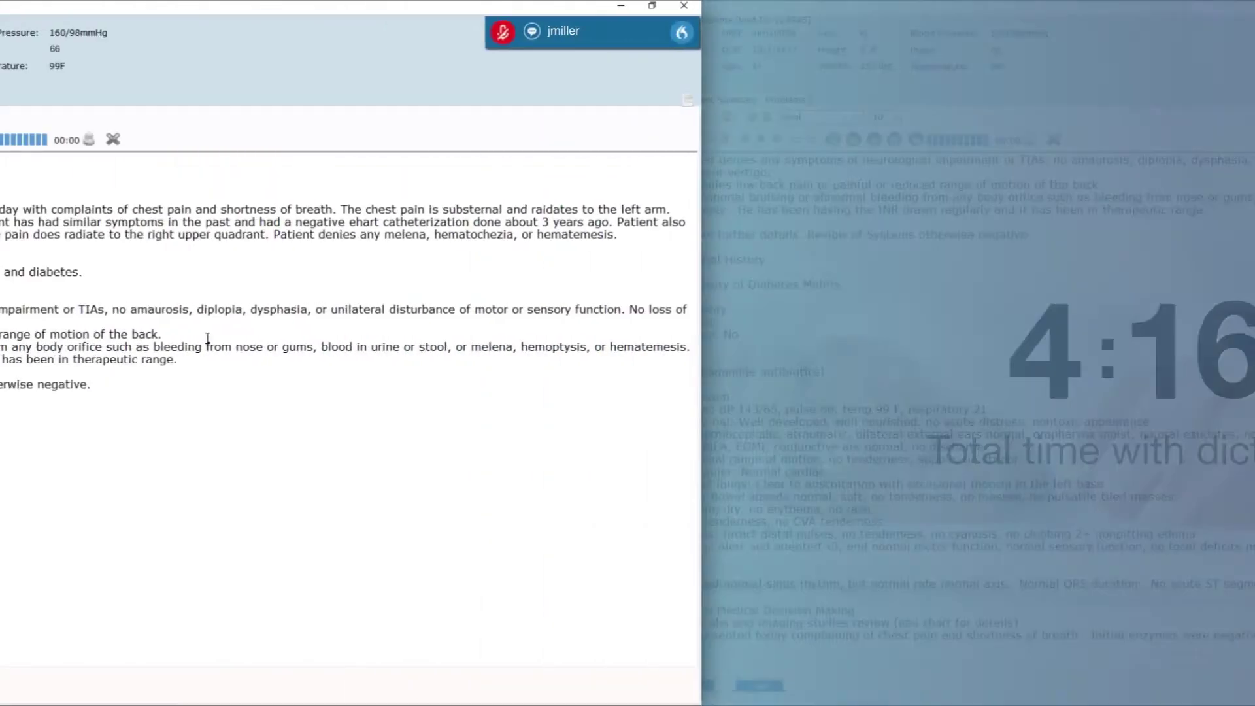
type("Diaetes")
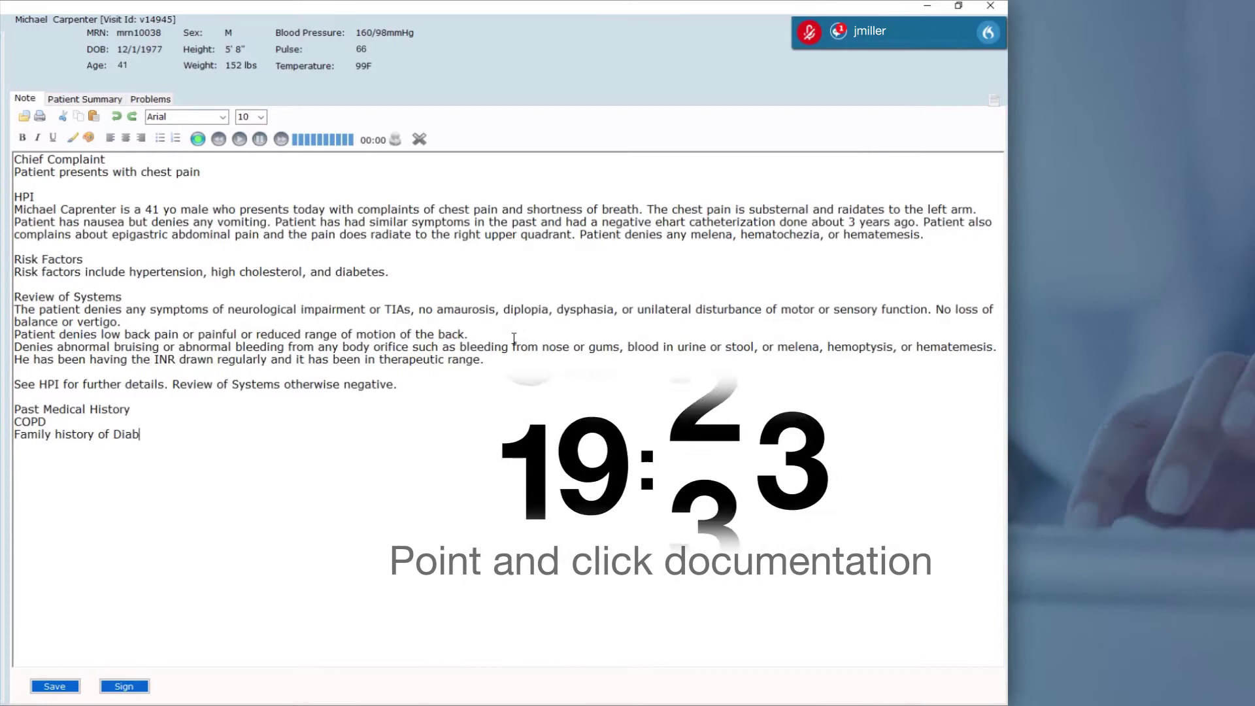
Step: Erase the trailing space and misspelled ending of 'Diaetes' in the past medical history
key("BackSpace")
type("e")
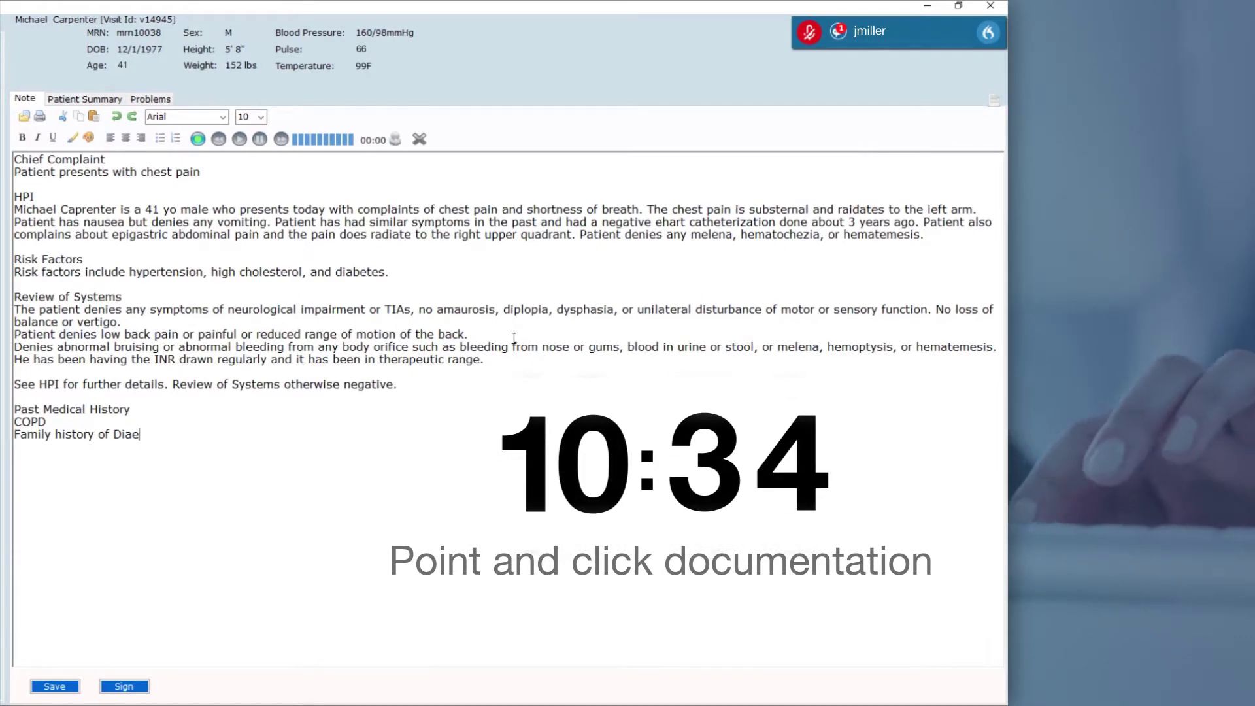
key("BackSpace")
type("betes Mell")
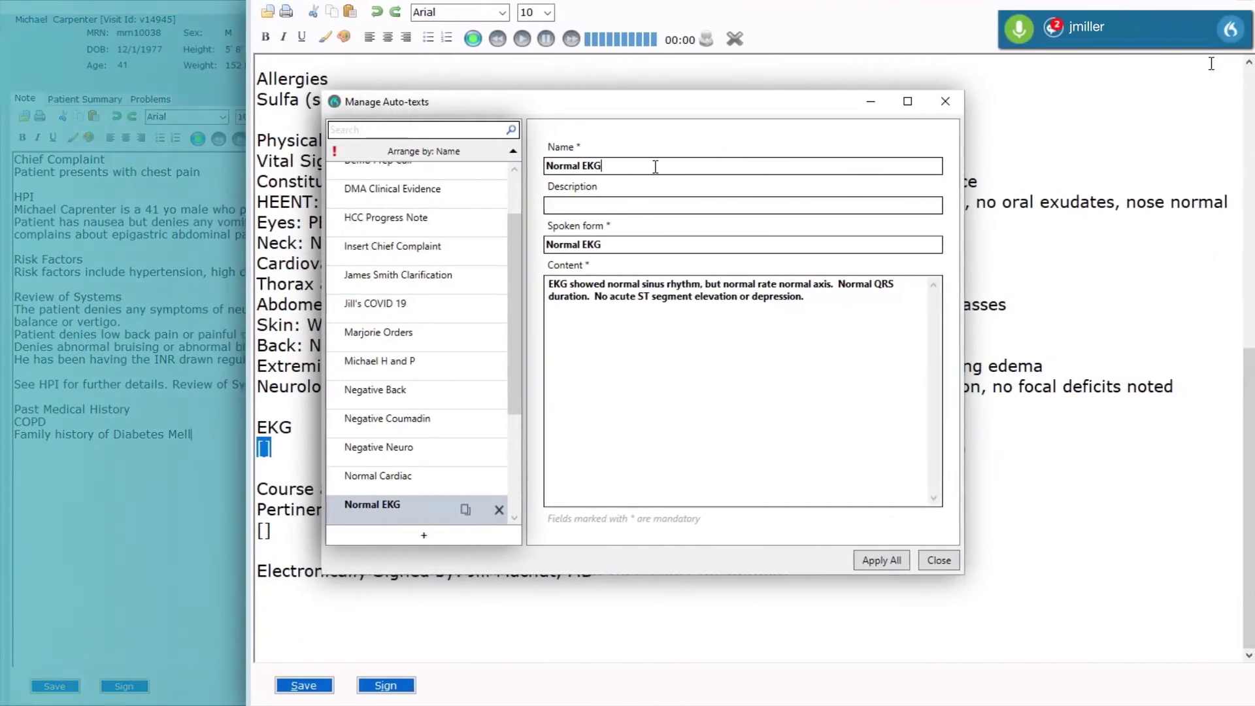
type("itus")
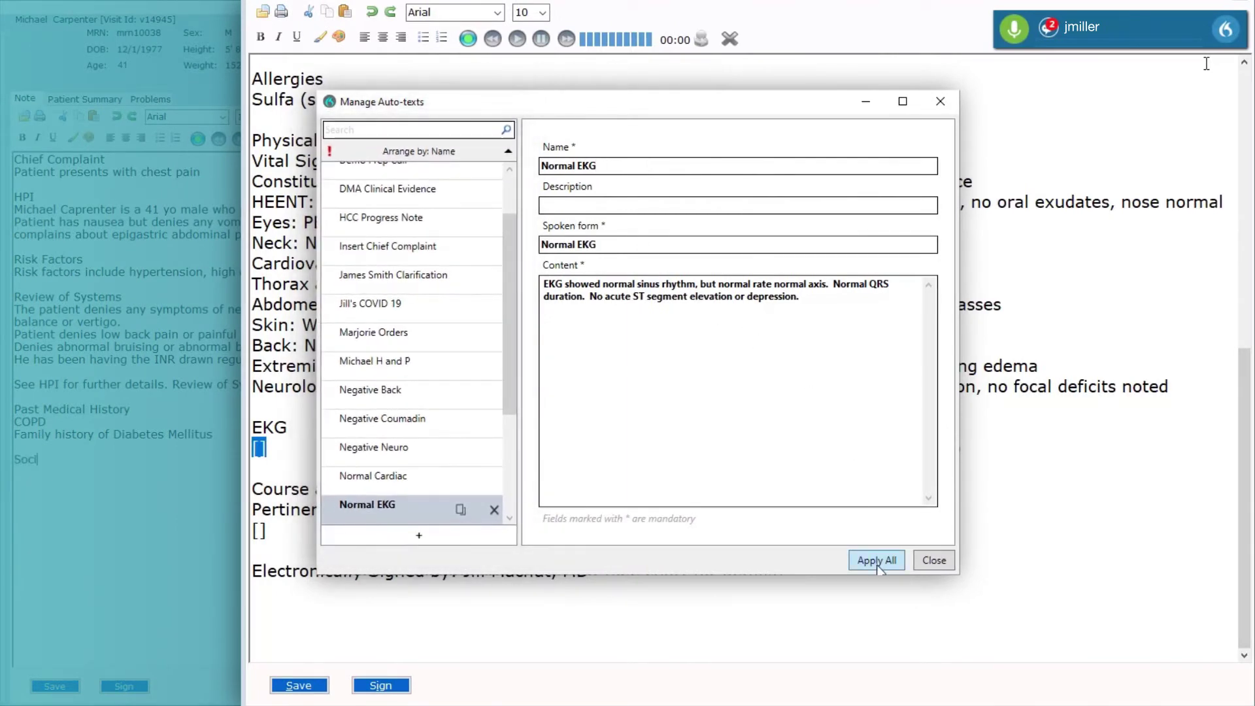
Step: Close the Manage Auto-texts dialog once the Normal EKG auto-text is saved
left_click(876, 560)
type("al HIsotry")
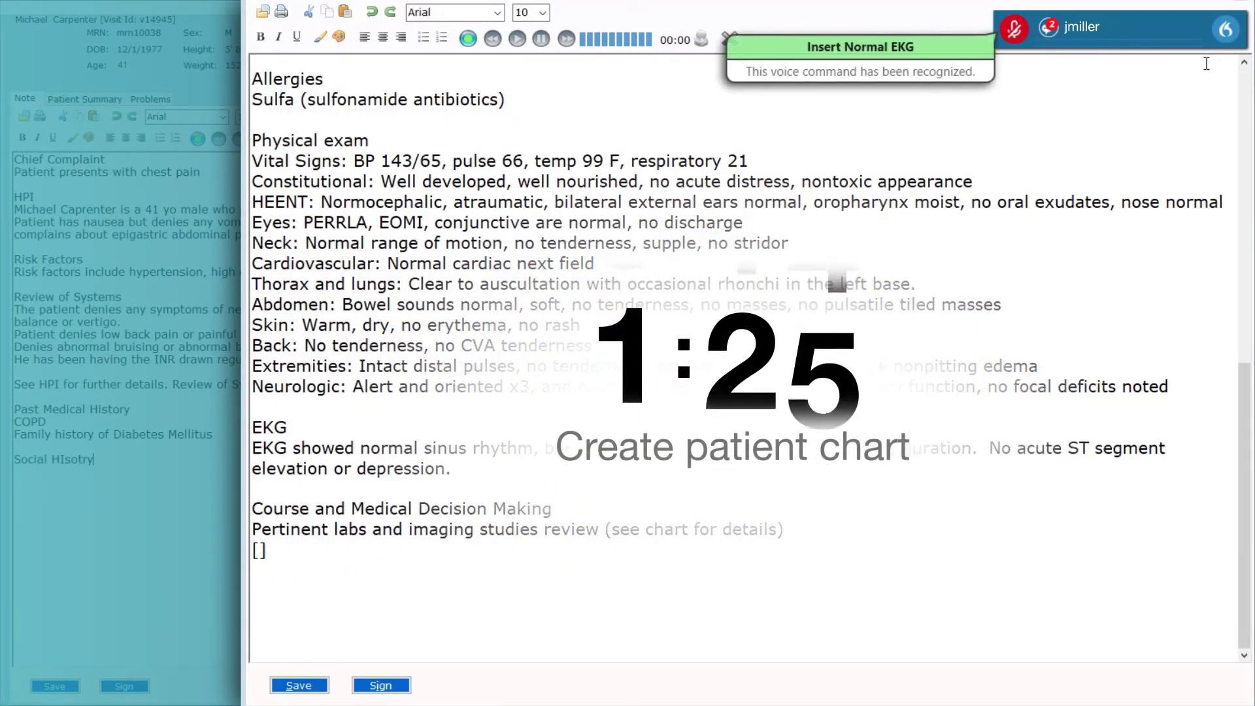